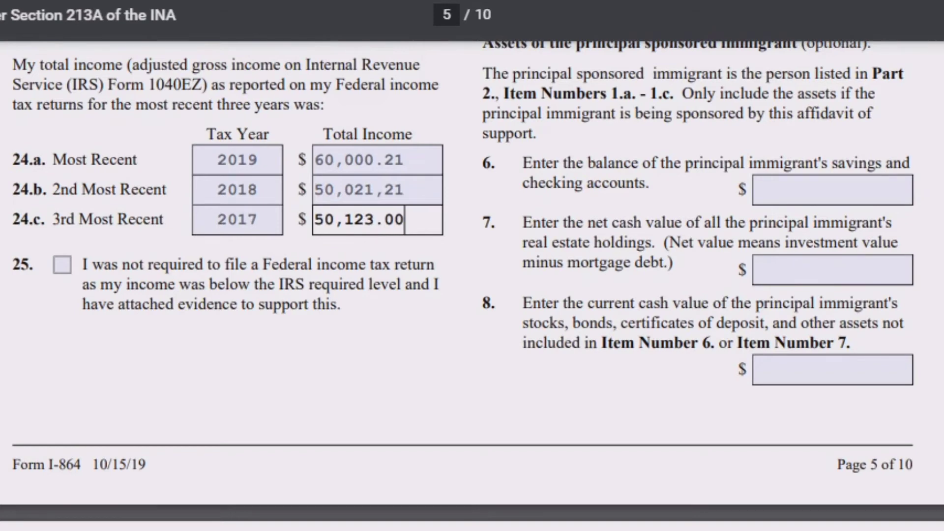
# Highlight and then clear the Part 7 heading, then scroll down to the top of page 6.
pyautogui.scroll(-1, 473, 281)
pyautogui.scroll(-3, 473, 266)
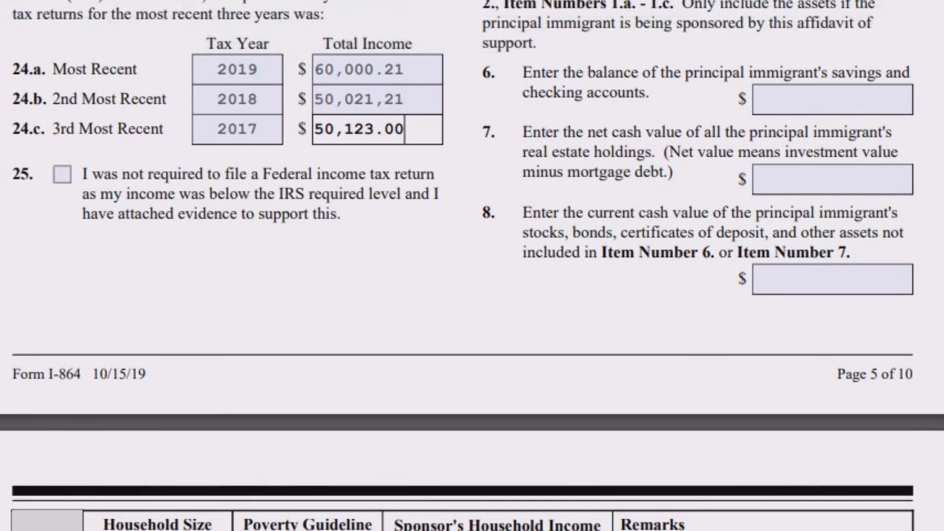
pyautogui.scroll(10, 472, 266)
pyautogui.scroll(5, 472, 266)
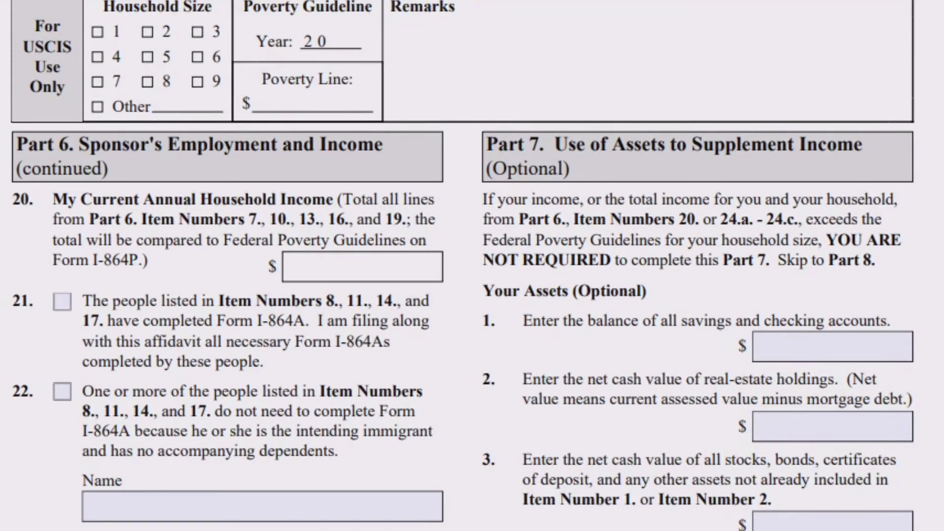
pyautogui.moveTo(487, 145); pyautogui.dragTo(539, 145)
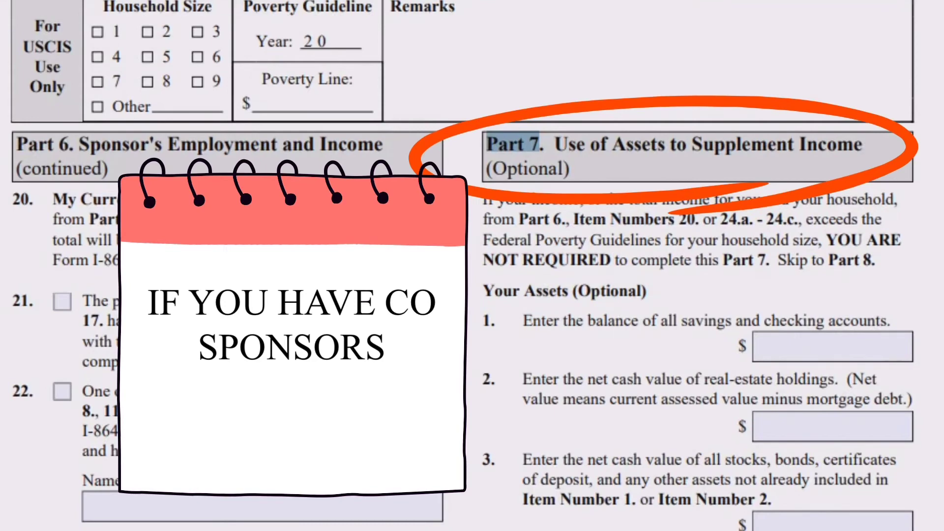
pyautogui.click(540, 145)
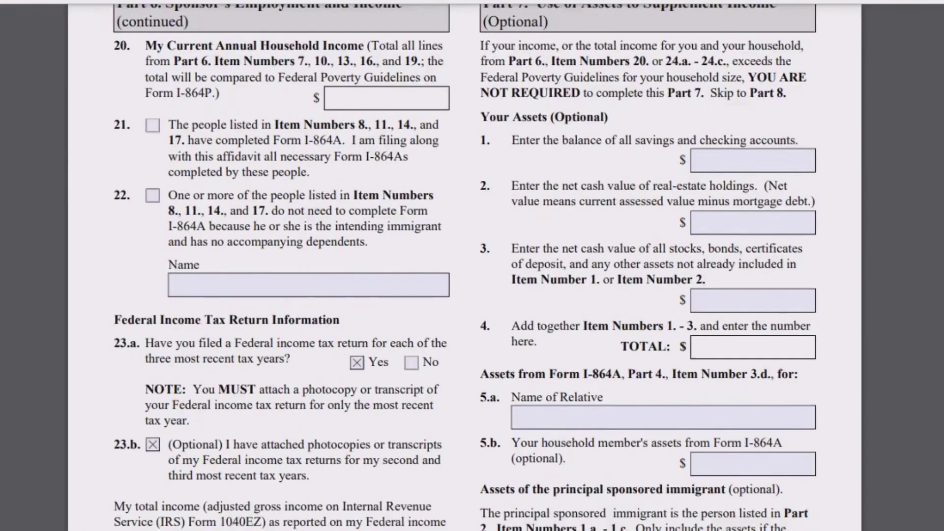
pyautogui.scroll(-2, 465, 266)
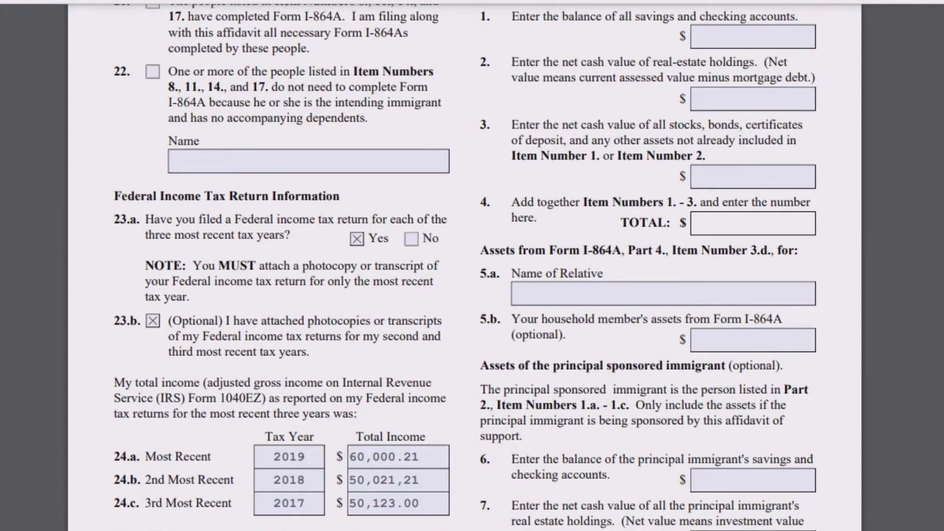
pyautogui.scroll(-10, 465, 265)
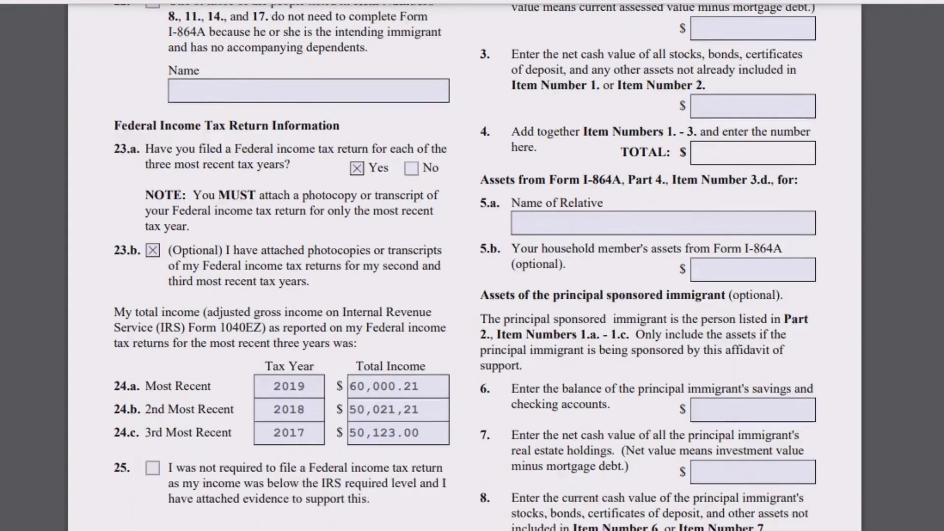
# Highlight the Part 7 heading text to point it out, then clear the selection.
pyautogui.scroll(-3, 464, 266)
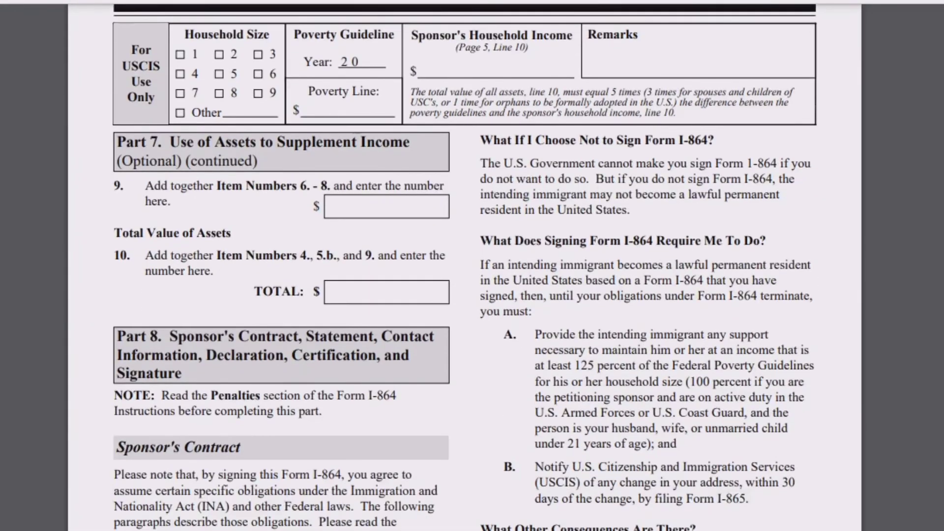
pyautogui.scroll(1, 465, 266)
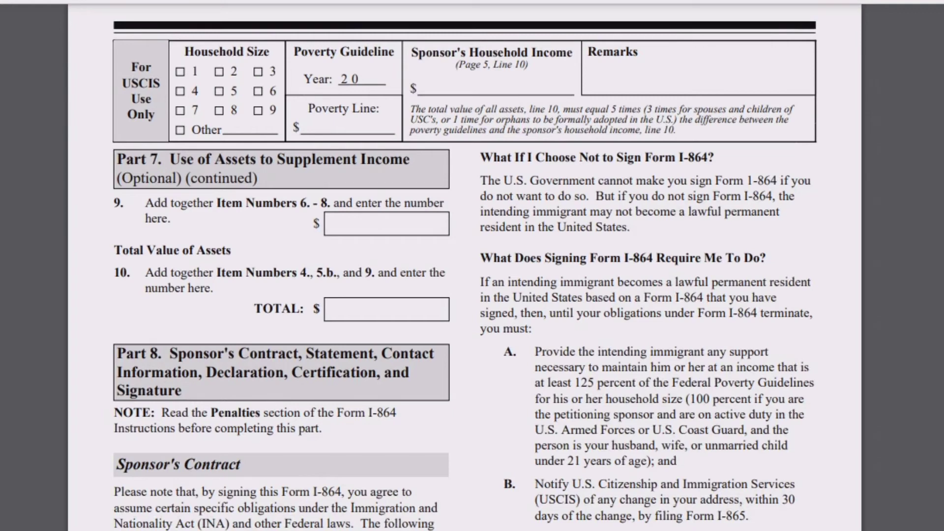
pyautogui.moveTo(150, 160); pyautogui.dragTo(415, 161)
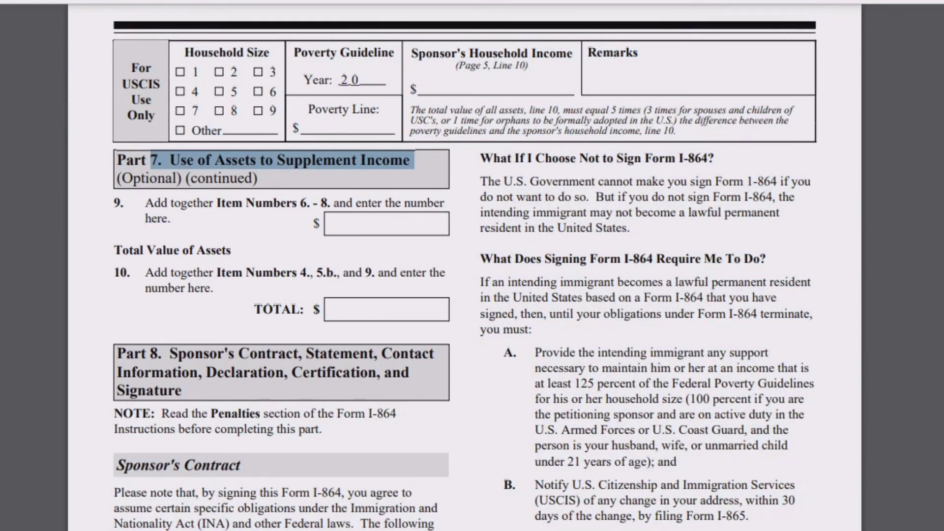
pyautogui.click(414, 160)
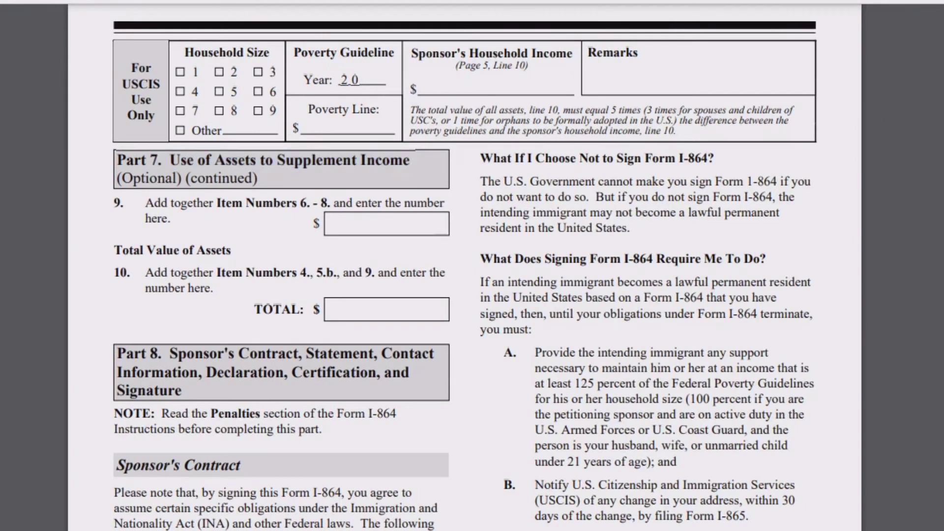
# Scroll down through Part 8 to the Sponsor's Statement on page 7.
pyautogui.scroll(-4, 464, 267)
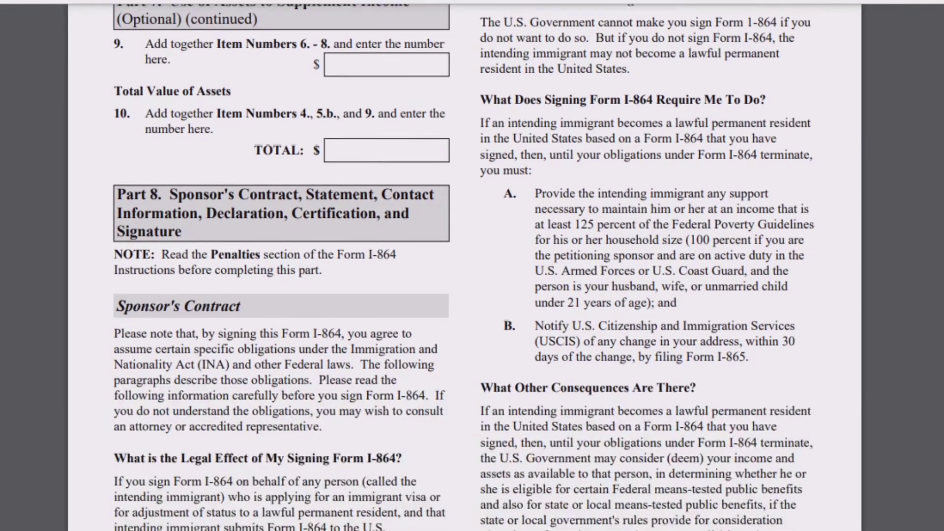
pyautogui.scroll(-1, 465, 267)
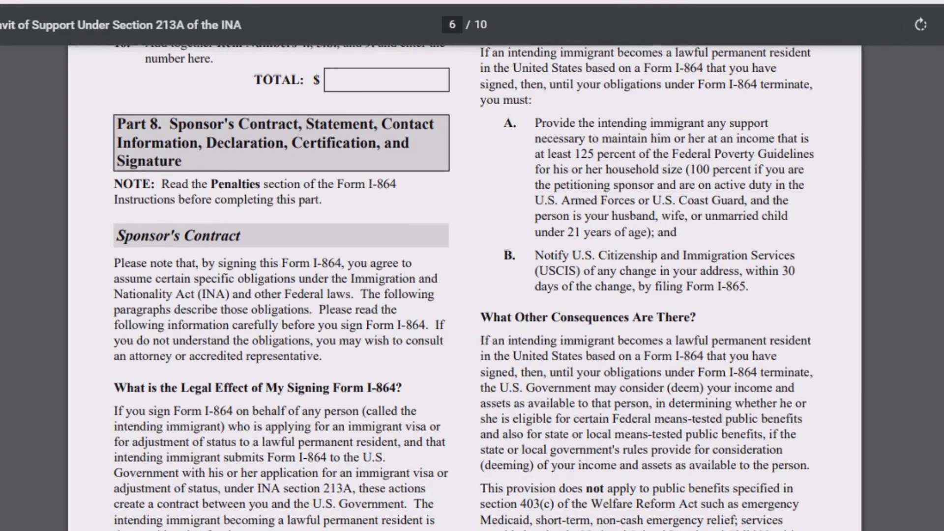
pyautogui.scroll(-5, 465, 288)
pyautogui.scroll(10, 465, 288)
pyautogui.scroll(-8, 465, 288)
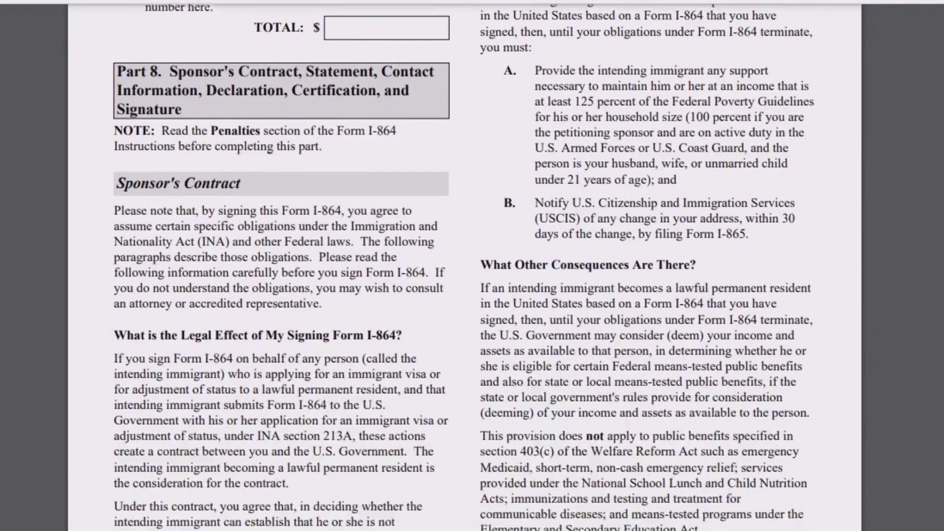
pyautogui.scroll(-12, 465, 287)
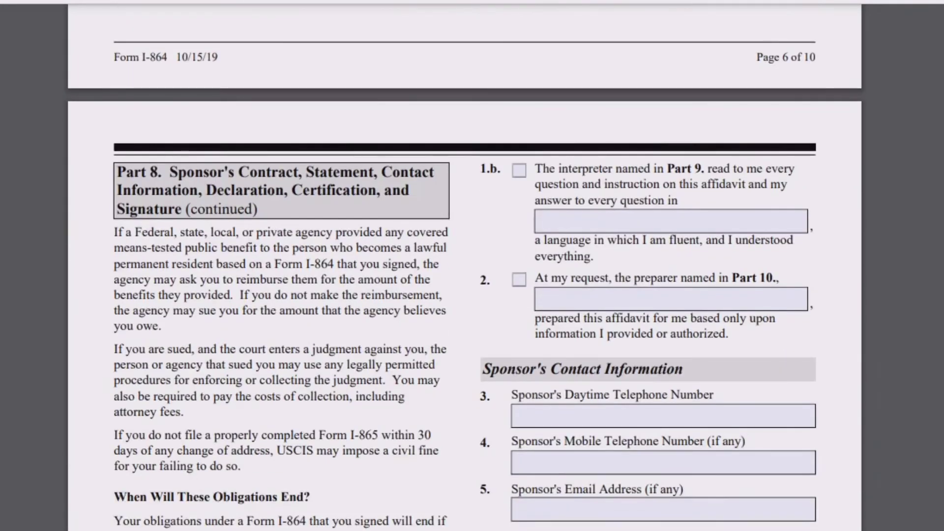
pyautogui.scroll(-4, 465, 288)
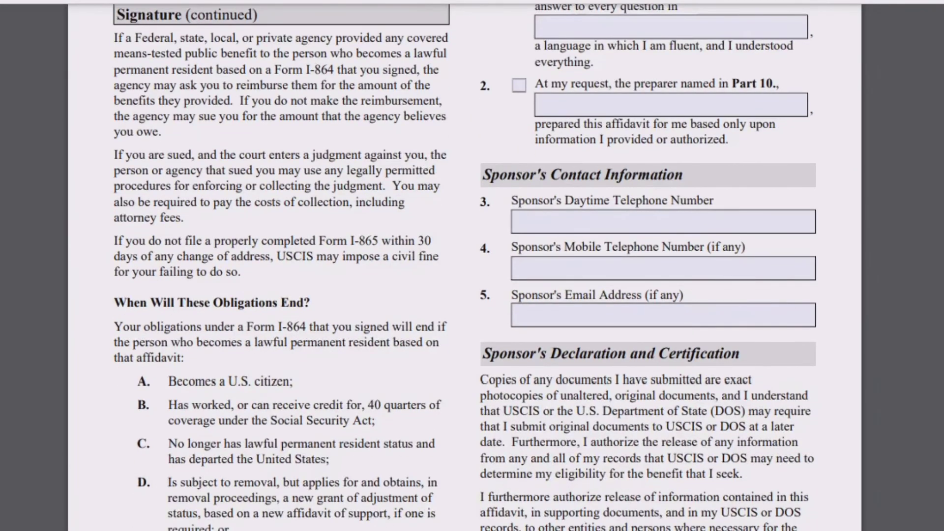
pyautogui.scroll(-7, 465, 287)
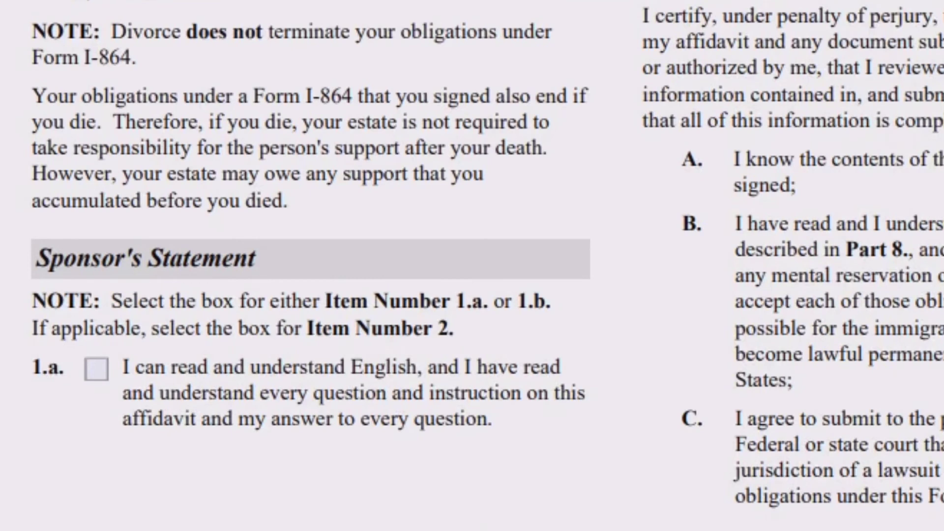
# Highlight the Sponsor's Statement wording and check item 1.a, confirming the sponsor reads English.
pyautogui.moveTo(37, 259); pyautogui.dragTo(488, 394)
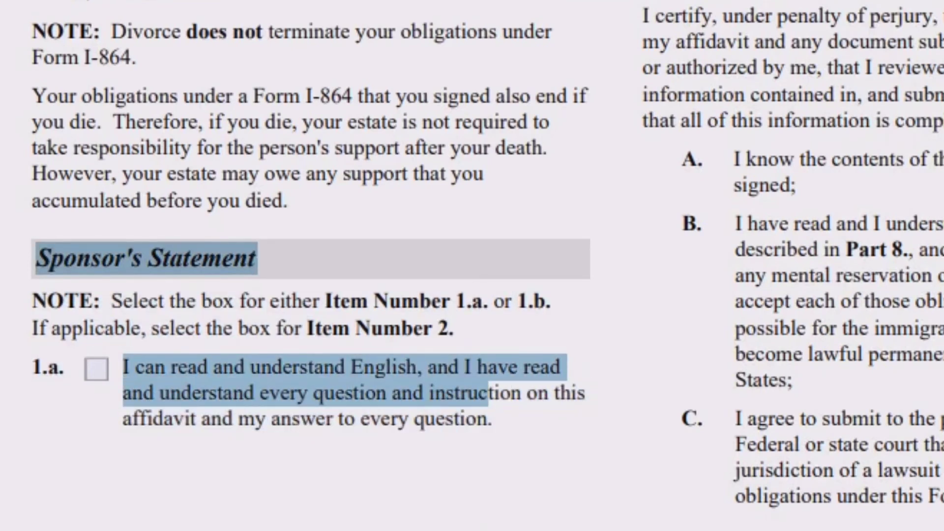
pyautogui.moveTo(508, 431); pyautogui.dragTo(513, 456)
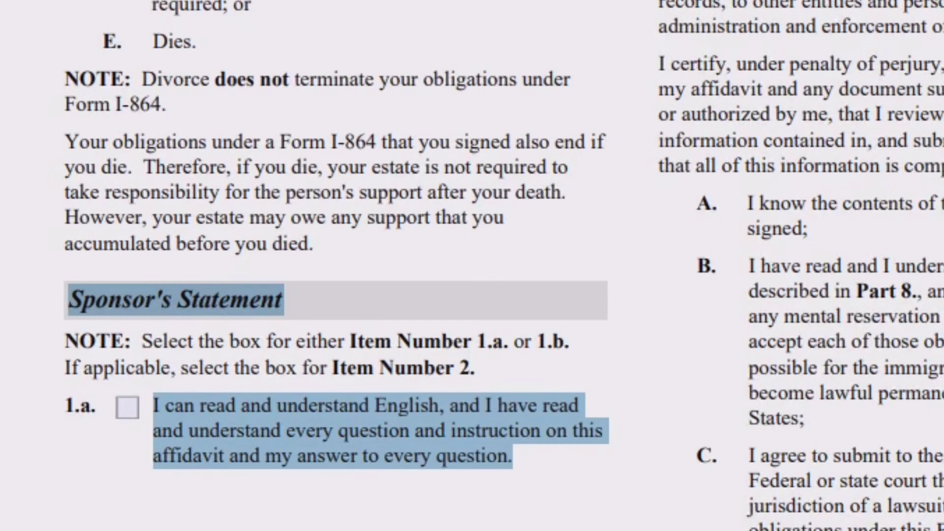
pyautogui.click(127, 408)
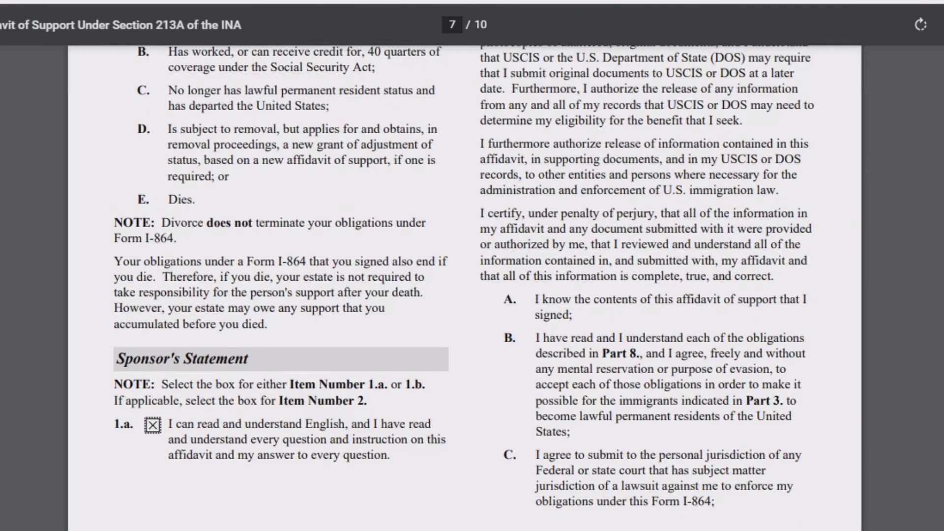
# Select the sponsor's Daytime Telephone Number field under Contact Information.
pyautogui.scroll(9, 465, 288)
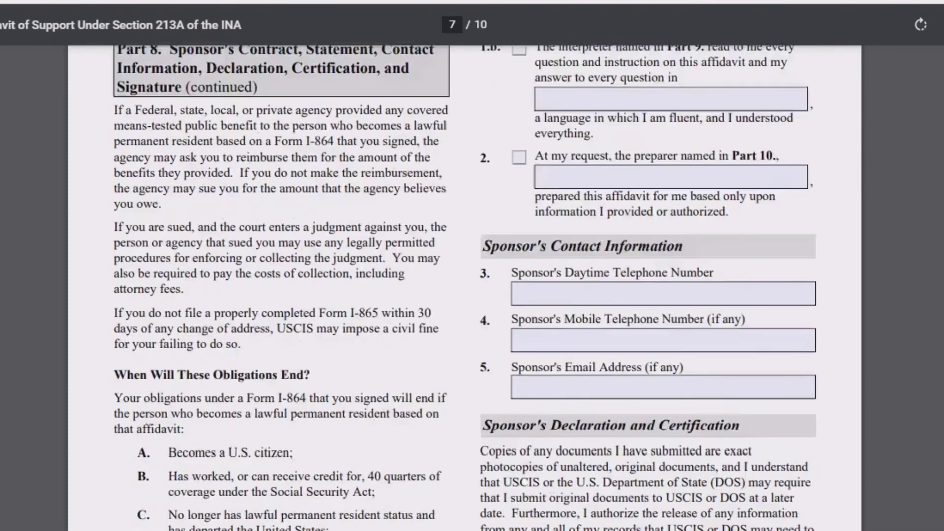
pyautogui.scroll(-3, 465, 288)
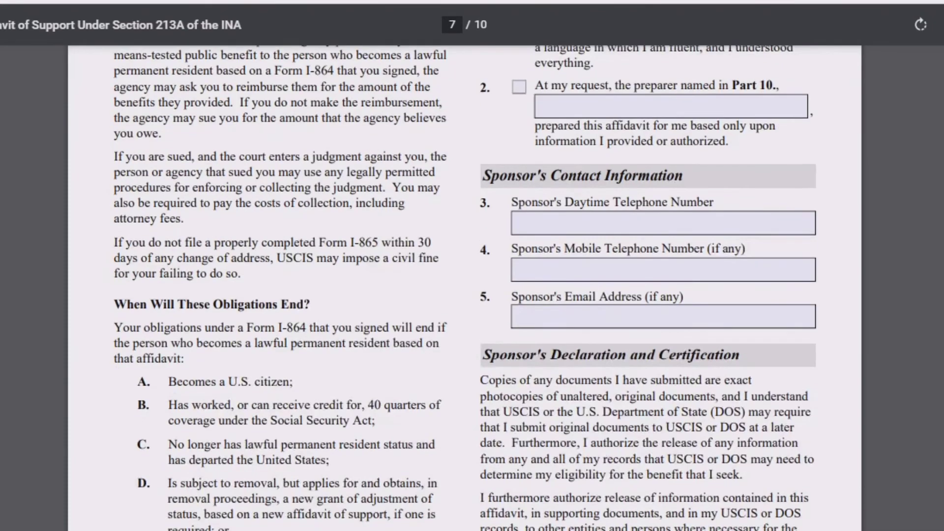
pyautogui.click(663, 224)
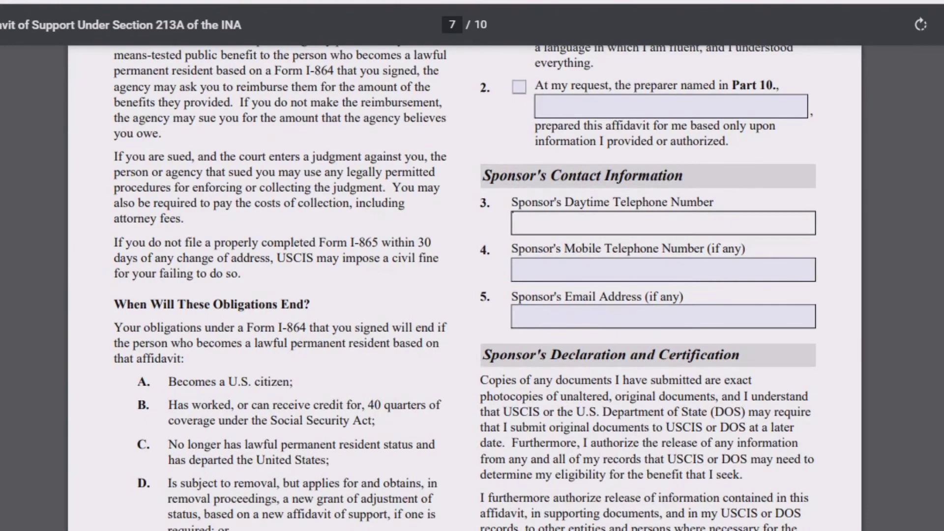
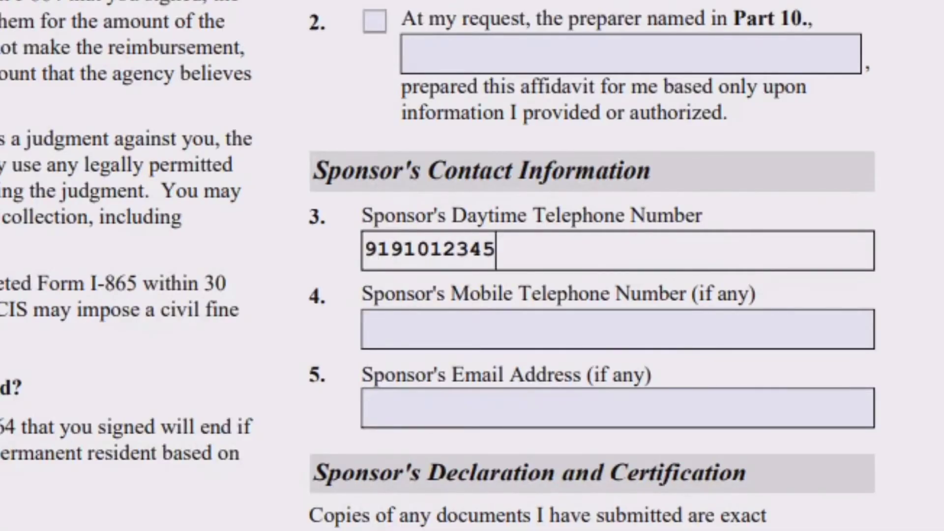
# Enter the sponsor's daytime and mobile telephone numbers, fixing a mistyped digit.
pyautogui.press('Tab')
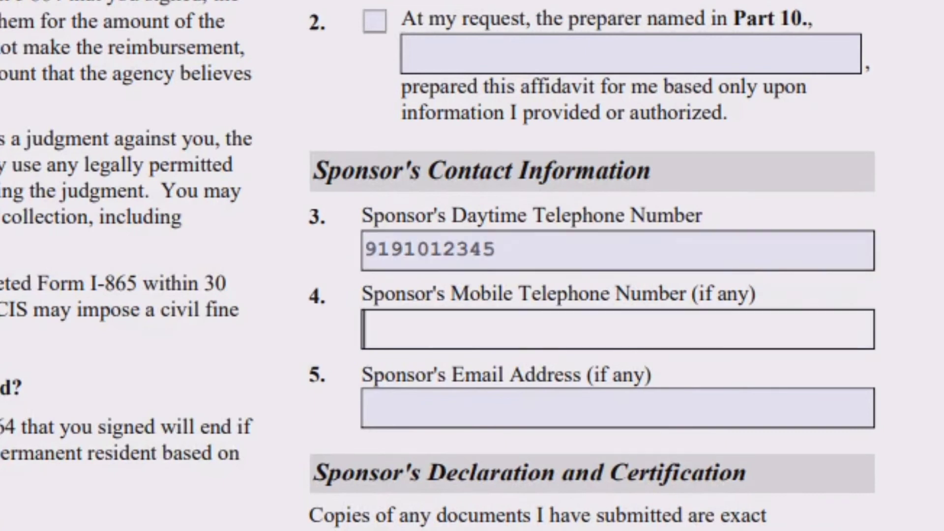
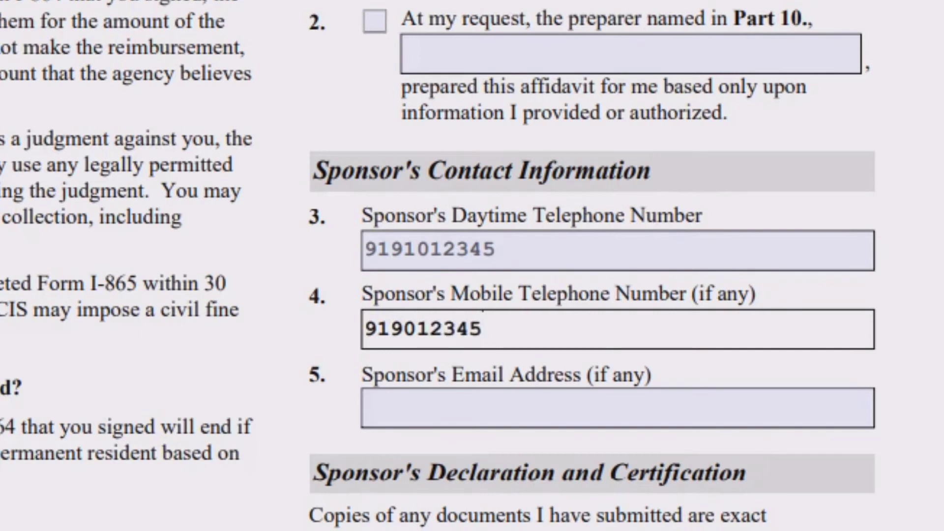
# Type the sponsor's e-mail address, correcting stray letters along the way.
pyautogui.press('Tab')
pyautogui.write('sy')
pyautogui.press('BackSpace')
pyautogui.write('re')
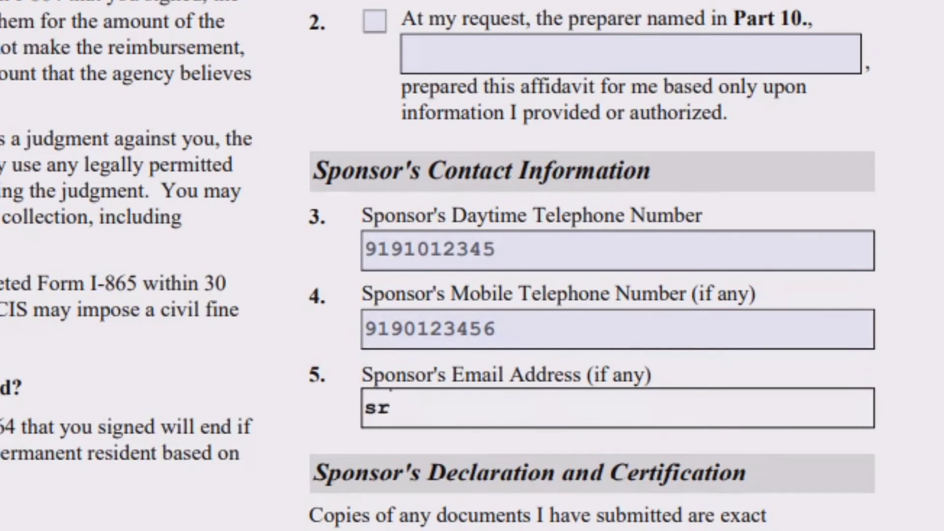
pyautogui.press('BackSpace')
pyautogui.press('BackSpace')
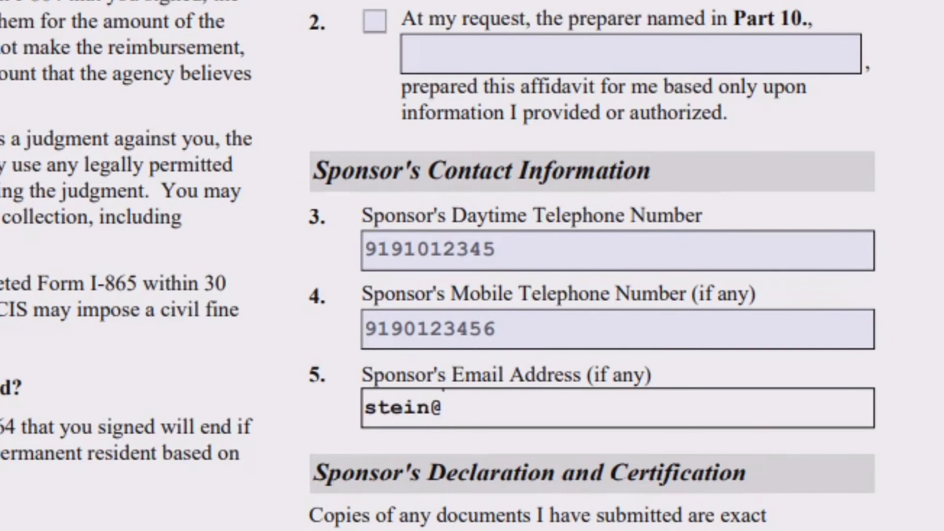
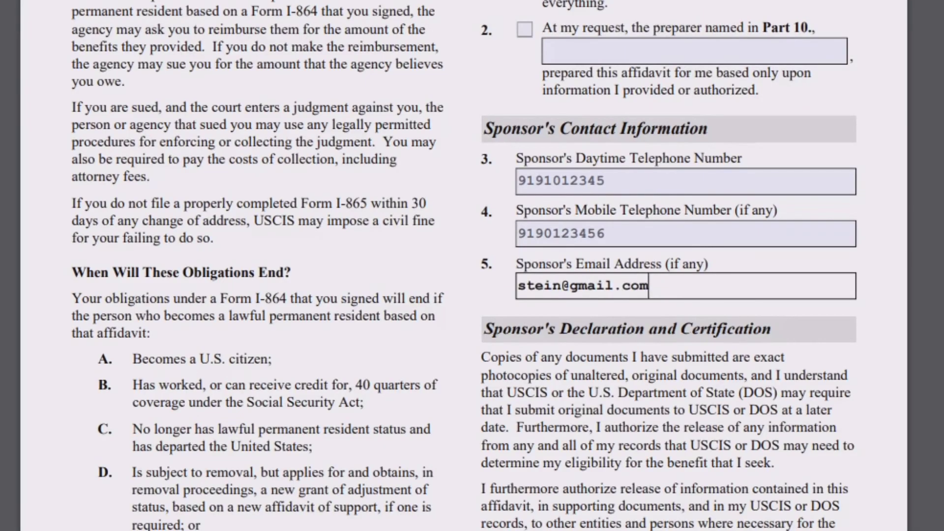
# Scroll to the Sponsor's Signature and type 09/30/2020 into Date of Signature field 6.b.
pyautogui.scroll(-8, 464, 266)
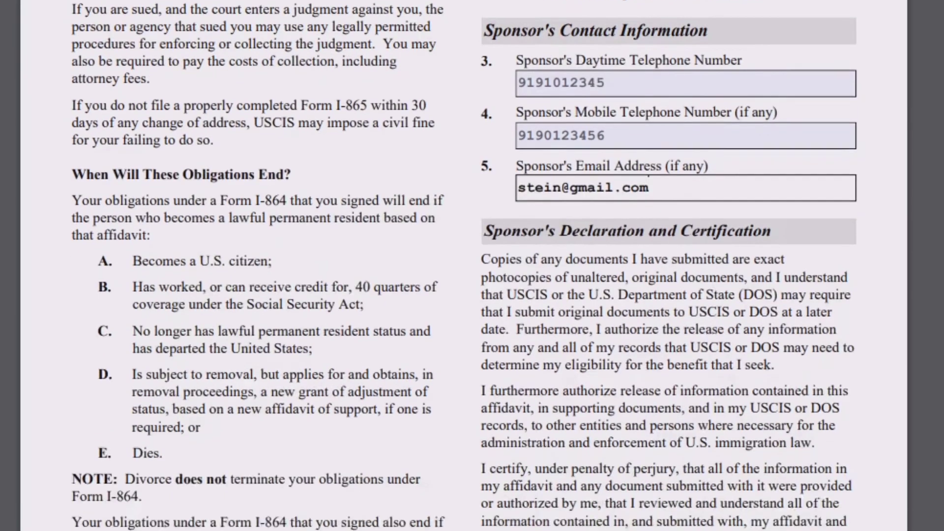
pyautogui.scroll(-10, 464, 266)
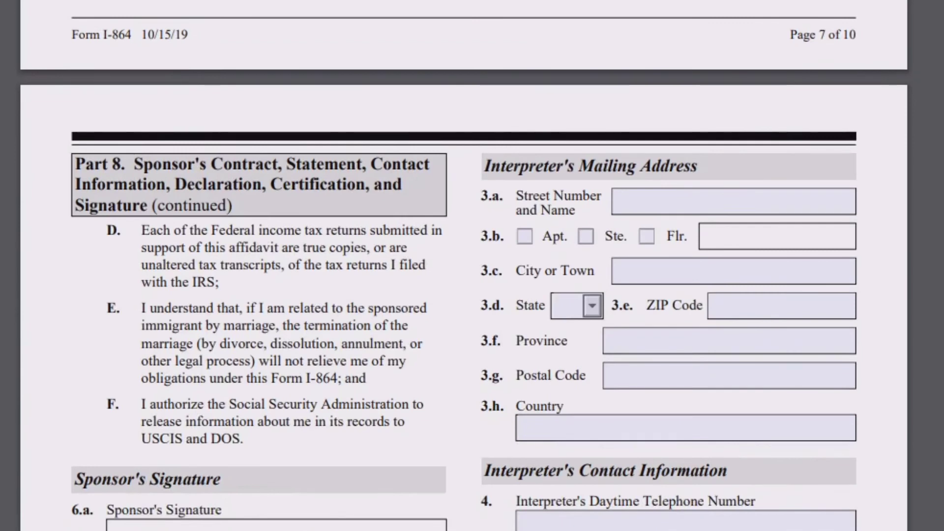
pyautogui.scroll(-4, 463, 265)
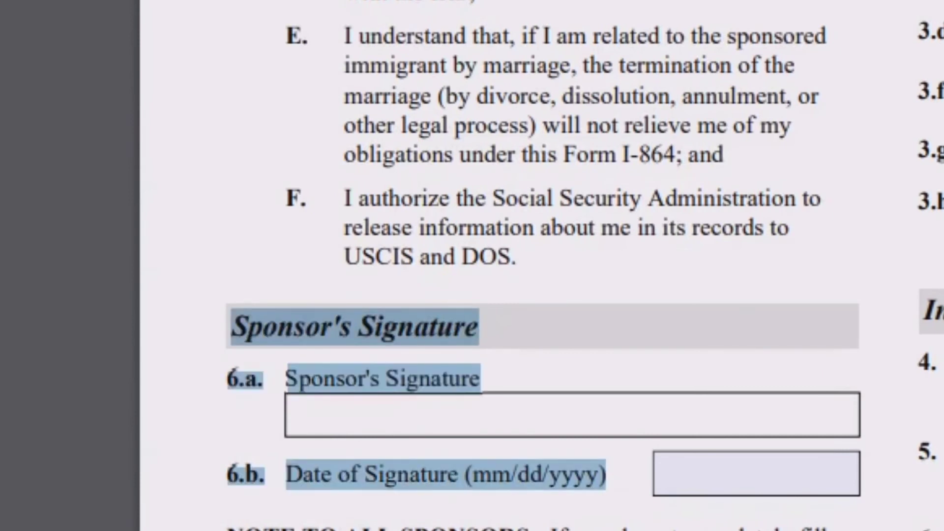
pyautogui.click(757, 474)
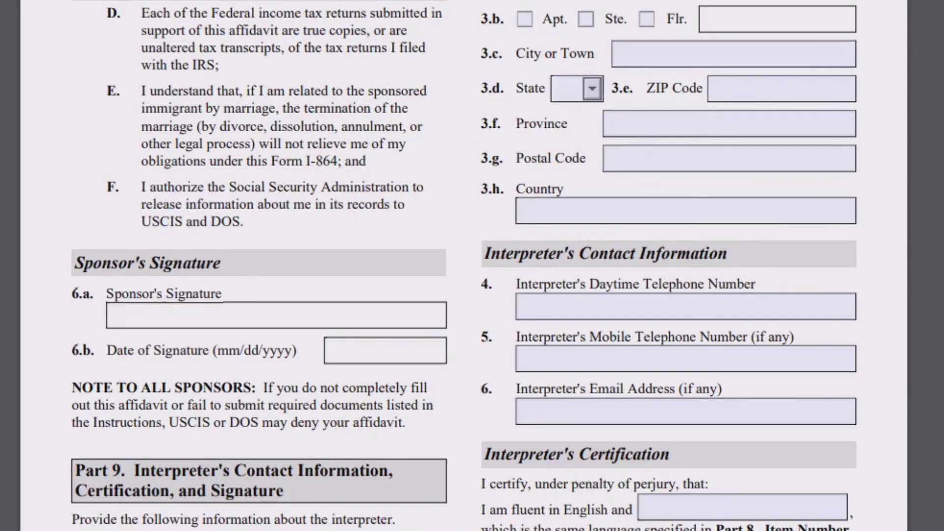
pyautogui.write('09/30/2020')
# Confirm the signature date and paste N/A into the interpreter's family, given and business name fields.
pyautogui.scroll(-5, 464, 265)
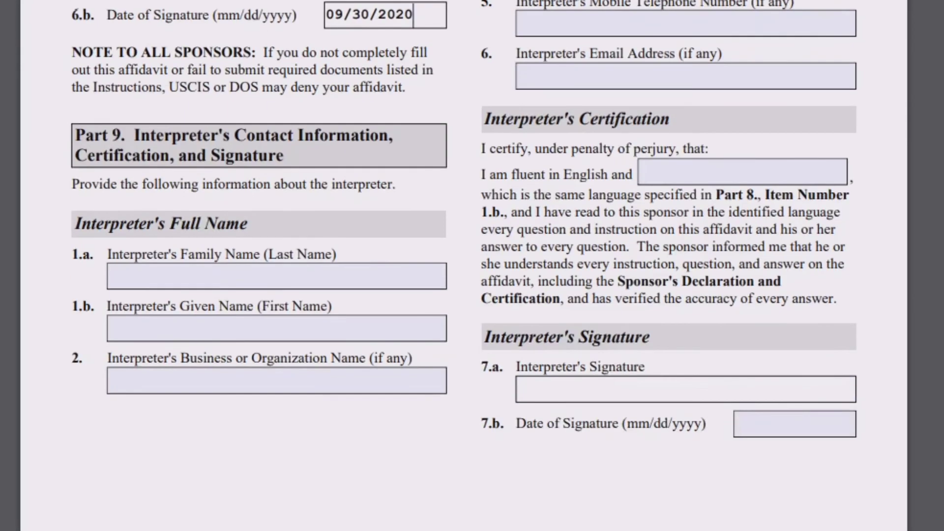
pyautogui.press('Return')
pyautogui.click(277, 276)
pyautogui.write('N/A')
pyautogui.click(277, 328)
pyautogui.write('N/A')
pyautogui.click(277, 381)
pyautogui.write('N/A')
pyautogui.press('Tab')
# Paste N/A into the interpreter's signature date, language, e-mail, mobile and daytime telephone fields.
pyautogui.click(795, 424)
pyautogui.write('N/A')
pyautogui.click(743, 172)
pyautogui.write('N/A')
pyautogui.click(686, 76)
pyautogui.write('N/A')
pyautogui.click(687, 23)
pyautogui.write('N/A')
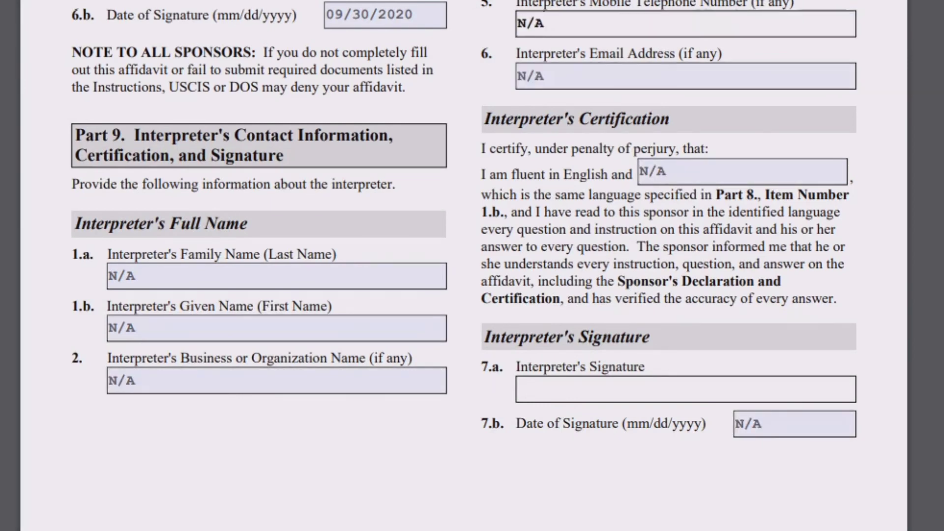
pyautogui.scroll(5, 464, 265)
pyautogui.click(686, 368)
pyautogui.write('N/A')
# Fill the interpreter's mailing address fields with N/A: country, postal code, province, ZIP, city, street.
pyautogui.click(686, 272)
pyautogui.write('N/A')
pyautogui.click(730, 220)
pyautogui.write('N/A')
pyautogui.click(730, 185)
pyautogui.write('N/A')
pyautogui.click(781, 150)
pyautogui.write('N/A')
pyautogui.click(734, 115)
pyautogui.write('N/A')
pyautogui.click(778, 81)
pyautogui.click(734, 46)
pyautogui.write('N/A')
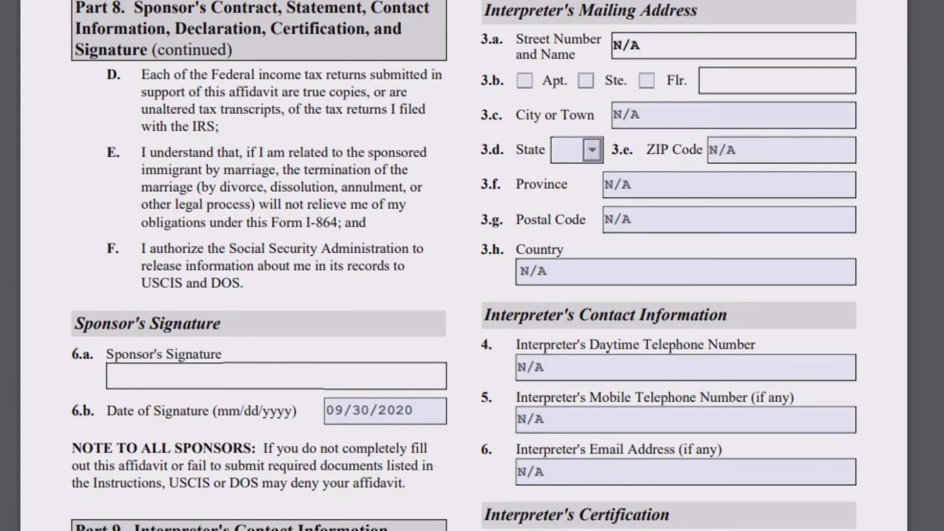
# In Part 10, paste N/A into the preparer's family, given and business name fields.
pyautogui.scroll(-14, 464, 266)
pyautogui.scroll(-7, 464, 265)
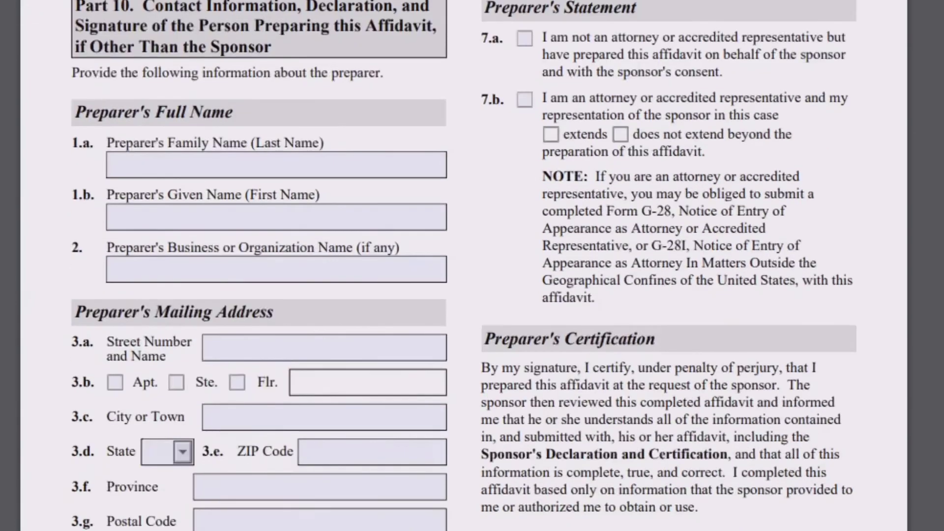
pyautogui.click(277, 166)
pyautogui.write('N/A')
pyautogui.click(277, 217)
pyautogui.write('N/A')
pyautogui.click(276, 270)
pyautogui.write('N/A')
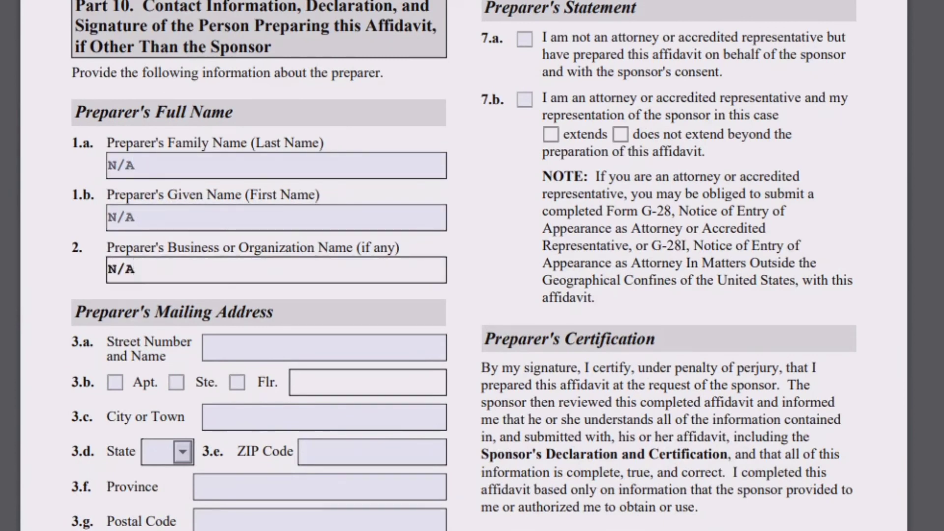
# Fill the preparer's mailing address with N/A: street, city, ZIP, province, postal code, country.
pyautogui.click(325, 348)
pyautogui.write('N/A')
pyautogui.press('Tab')
pyautogui.press('Tab')
pyautogui.press('Tab')
pyautogui.press('Tab')
pyautogui.write('N/A')
pyautogui.press('Tab')
pyautogui.press('Tab')
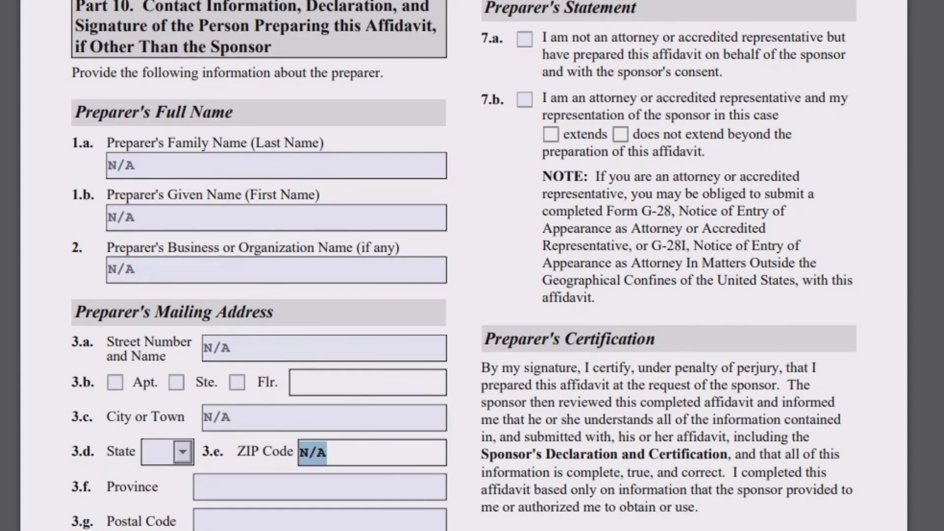
pyautogui.write('N/A')
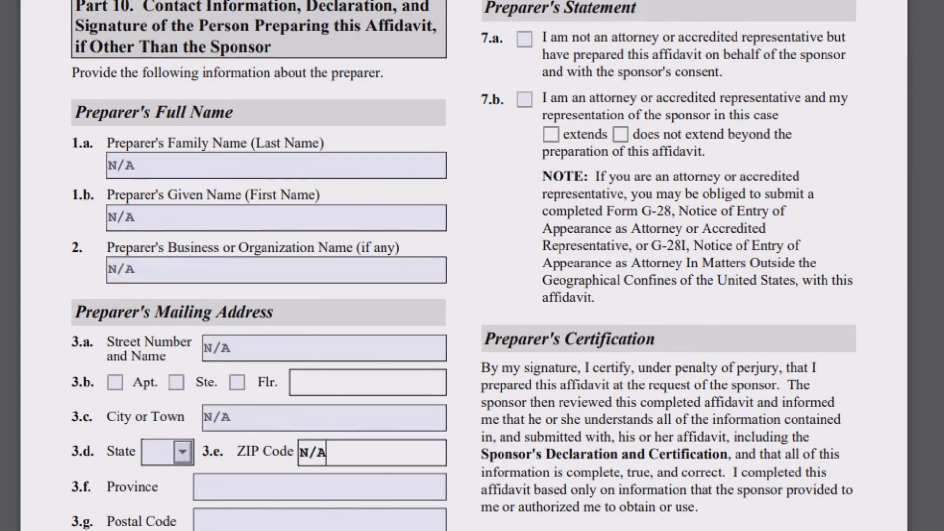
pyautogui.scroll(-5, 473, 266)
pyautogui.press('Tab')
pyautogui.write('N/A')
pyautogui.press('Tab')
pyautogui.write('N/A')
pyautogui.press('Tab')
pyautogui.write('N/A')
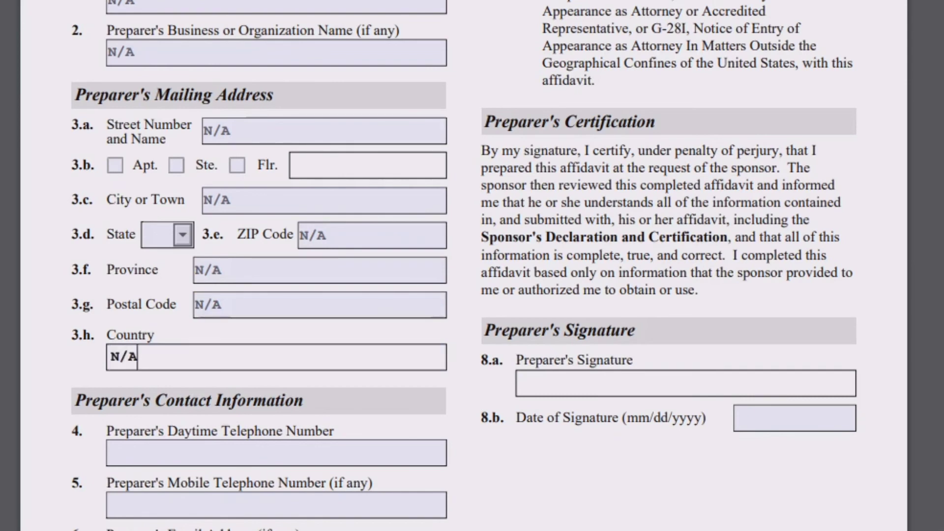
# Paste N/A into the preparer's daytime and mobile phones, e-mail and signature date.
pyautogui.scroll(-5, 472, 265)
pyautogui.press('Tab')
pyautogui.write('N/A')
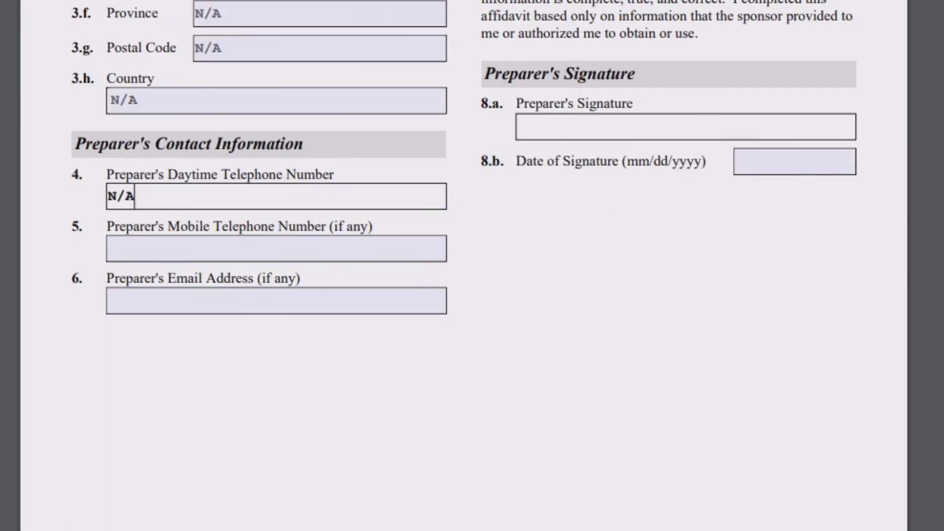
pyautogui.press('Tab')
pyautogui.write('N/A')
pyautogui.press('Tab')
pyautogui.write('N/A')
pyautogui.press('Tab')
pyautogui.write('N/A')
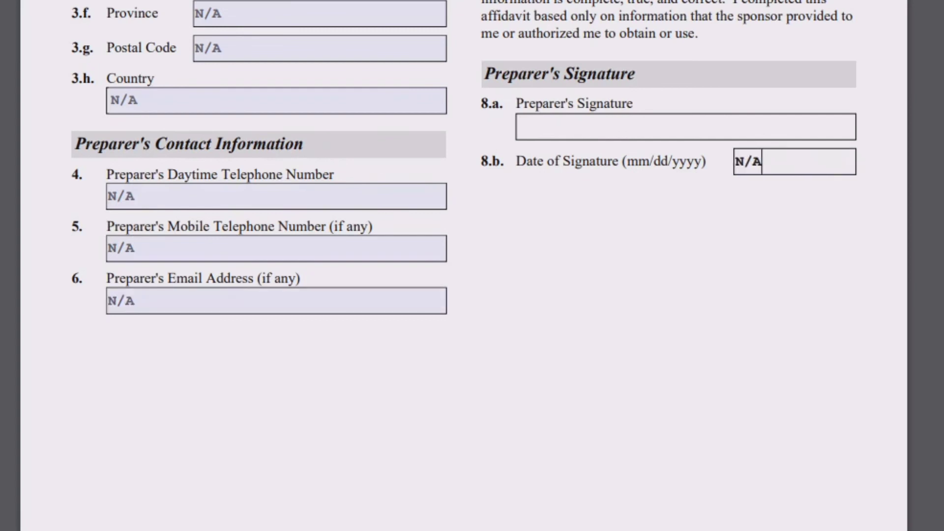
pyautogui.scroll(-10, 472, 266)
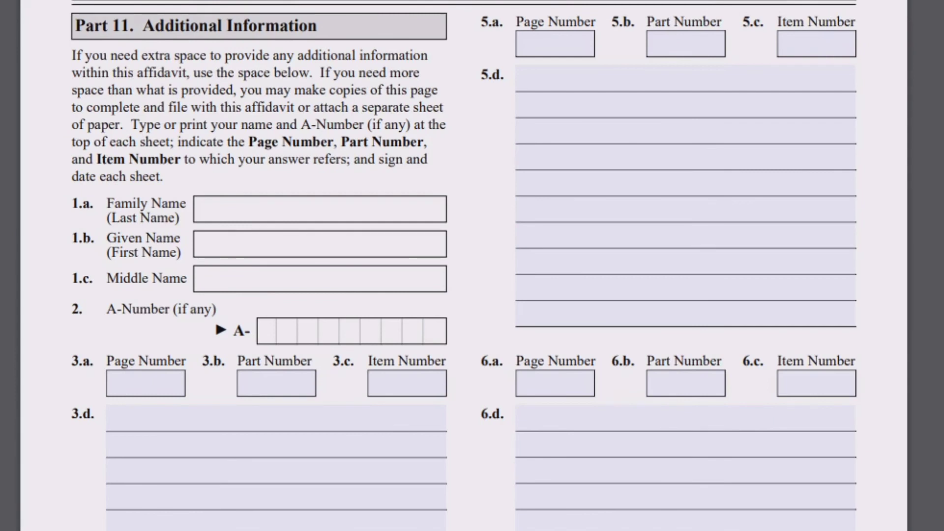
# Highlight the Part 11 Family Name, Given Name and A-Number labels, then clear the selection.
pyautogui.moveTo(73, 204); pyautogui.dragTo(189, 205)
pyautogui.click(189, 205)
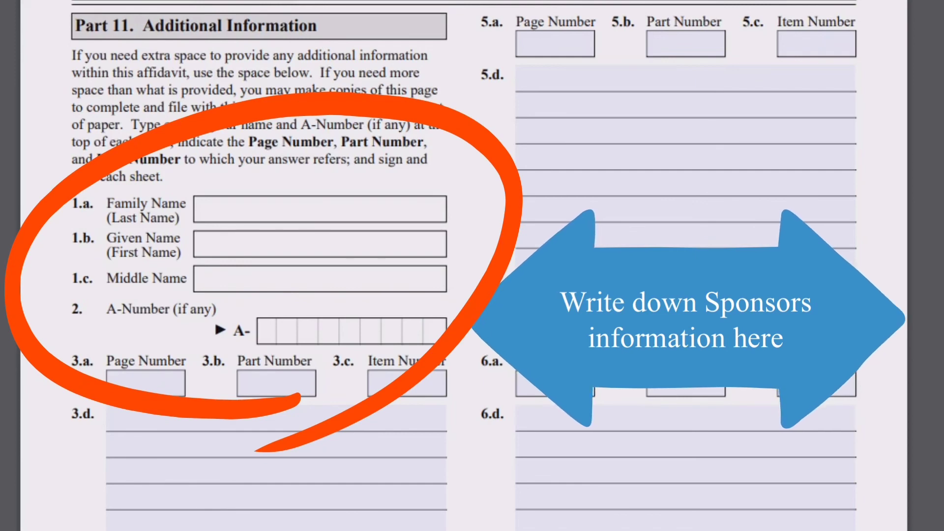
pyautogui.scroll(-10, 472, 266)
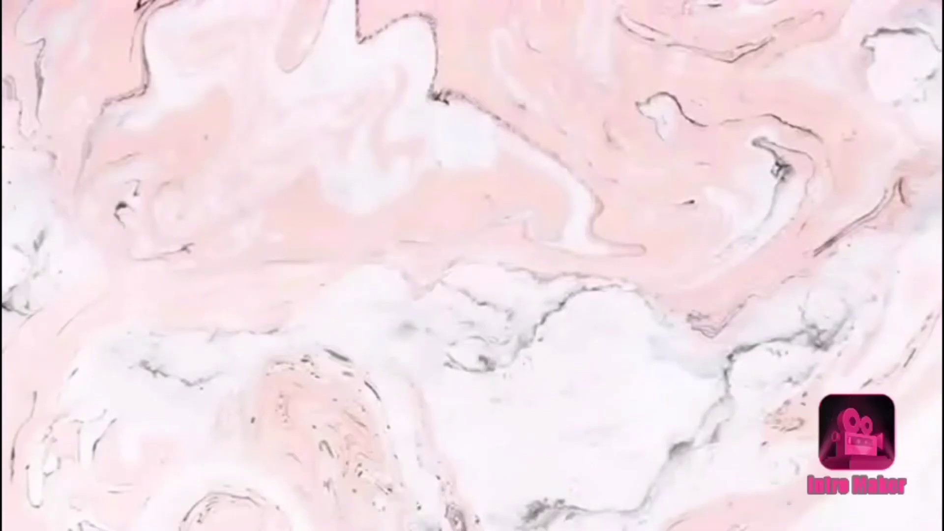